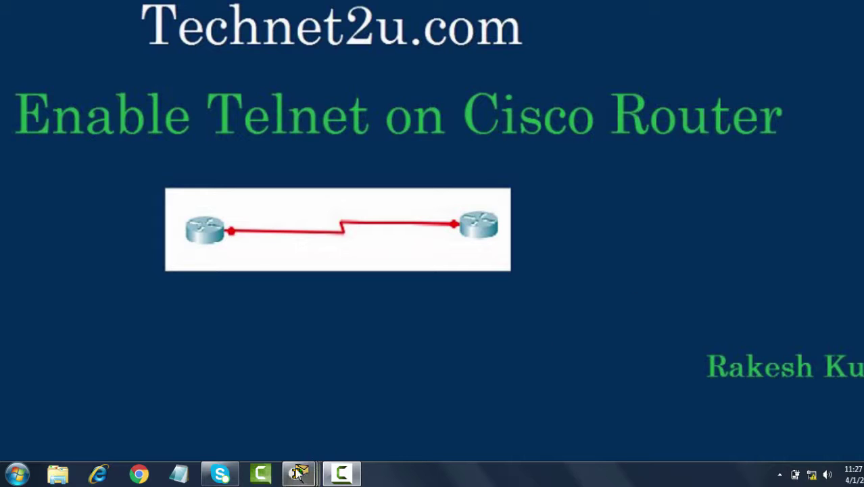
Bring up the Cisco Packet Tracer window preview from the taskbar.
{"action": "mouse_move", "coordinate": [299, 473]}
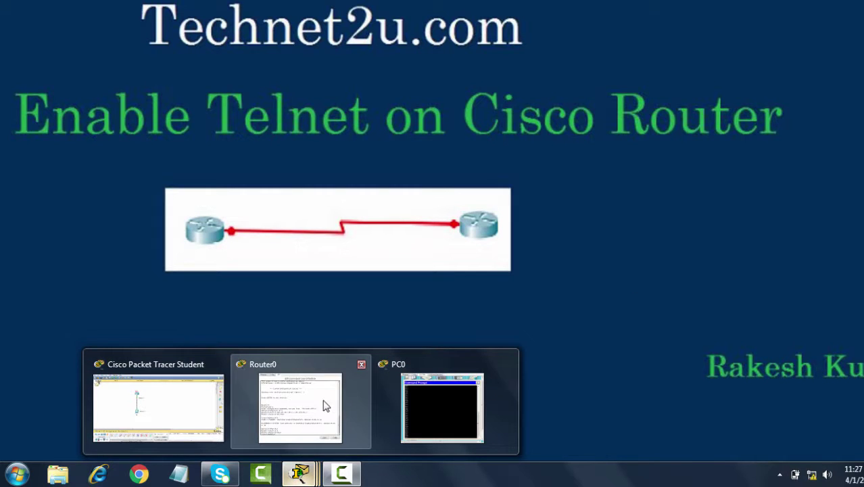
Bring the network workspace forward and open Command Prompt on the PC at 192.168.1.2.
{"action": "left_click", "coordinate": [189, 387]}
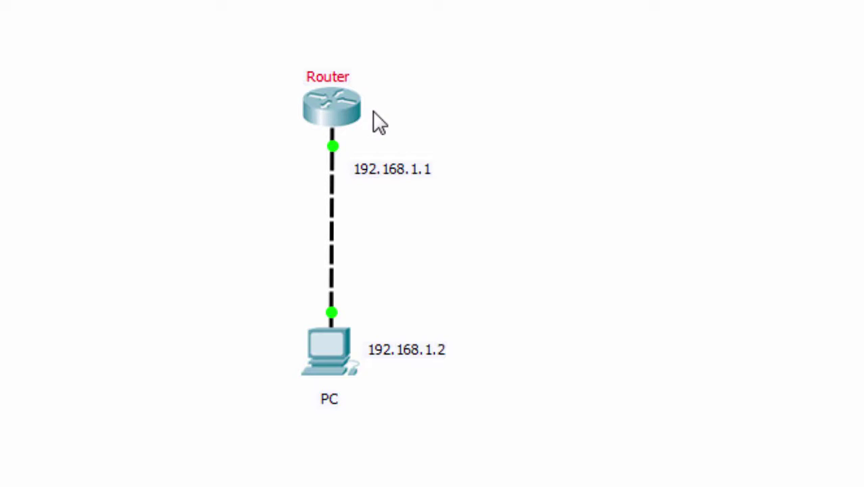
{"action": "left_click", "coordinate": [332, 358]}
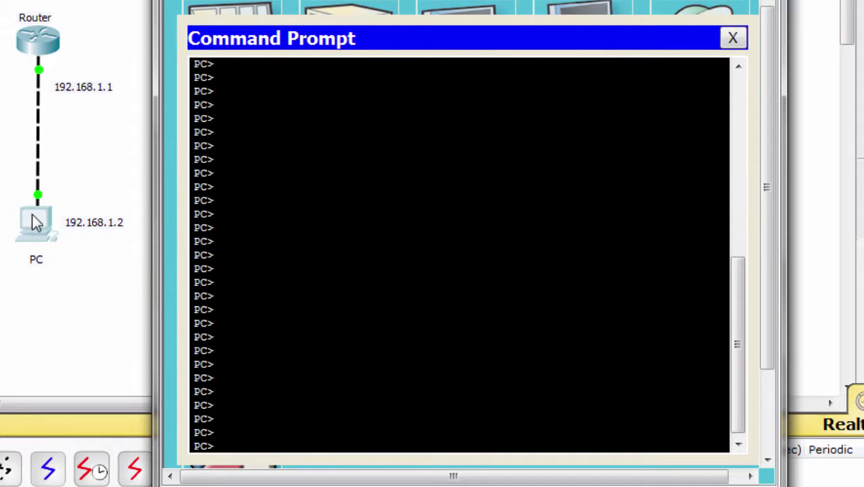
Ping the router at 192.168.1.1 and get 4 of 4 replies.
{"action": "type", "text": "ping 192"}
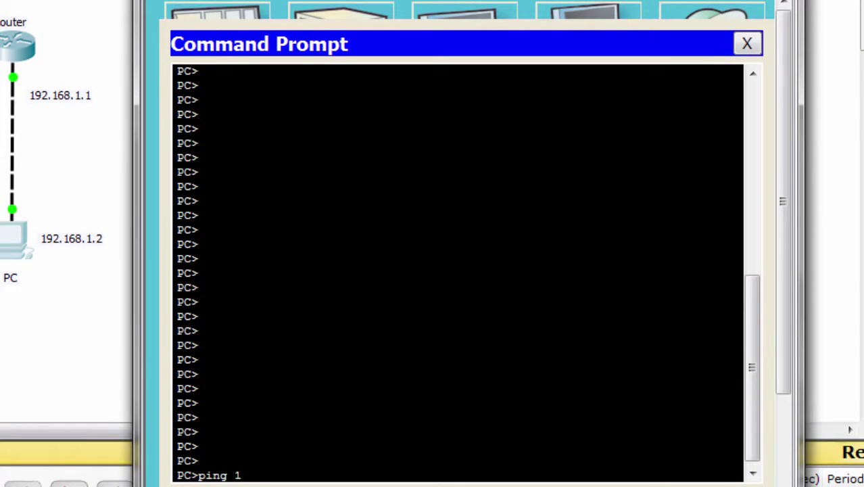
{"action": "type", "text": ".168.1.1"}
{"action": "key", "text": "Return"}
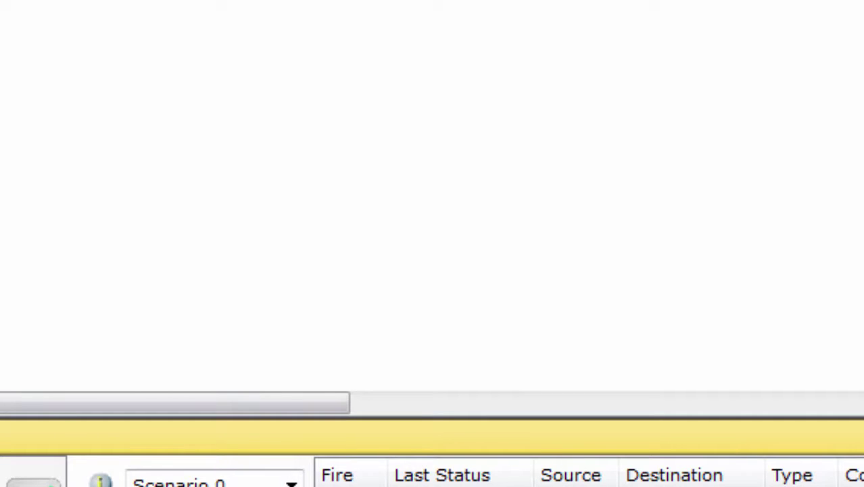
{"action": "left_click", "coordinate": [170, 483]}
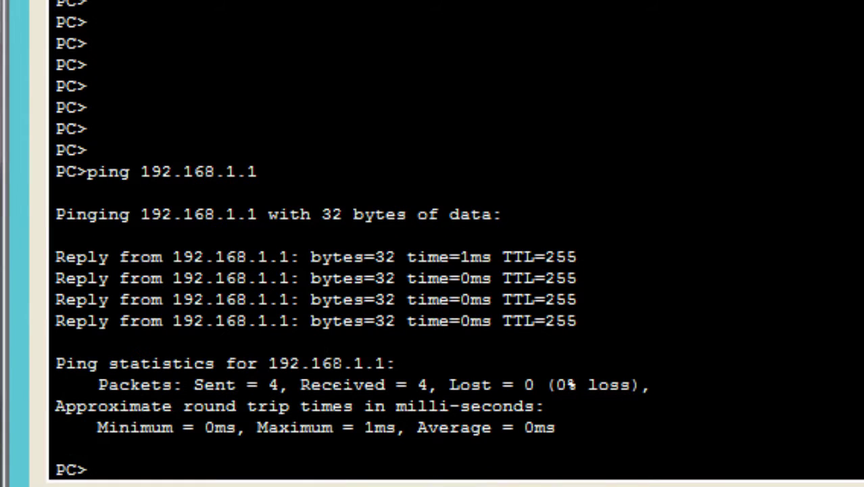
Attempt telnet 192.168.1.1 and see the router close the connection.
{"action": "key", "text": "Return"}
{"action": "key", "text": "Return"}
{"action": "key", "text": "Return"}
{"action": "key", "text": "Return"}
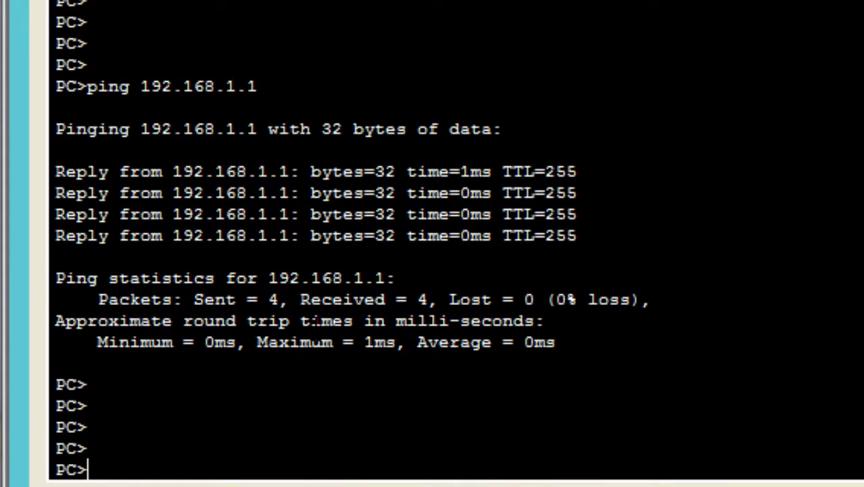
{"action": "type", "text": "telnet "}
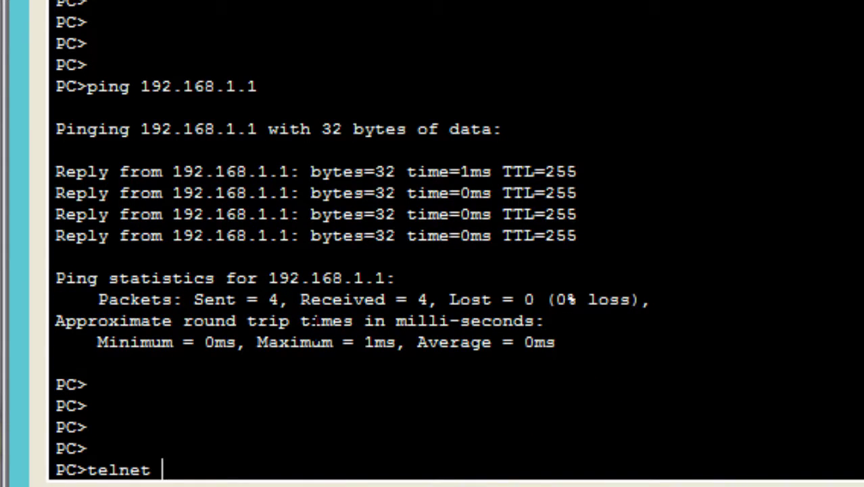
{"action": "type", "text": "192.168.1.1"}
{"action": "key", "text": "Return"}
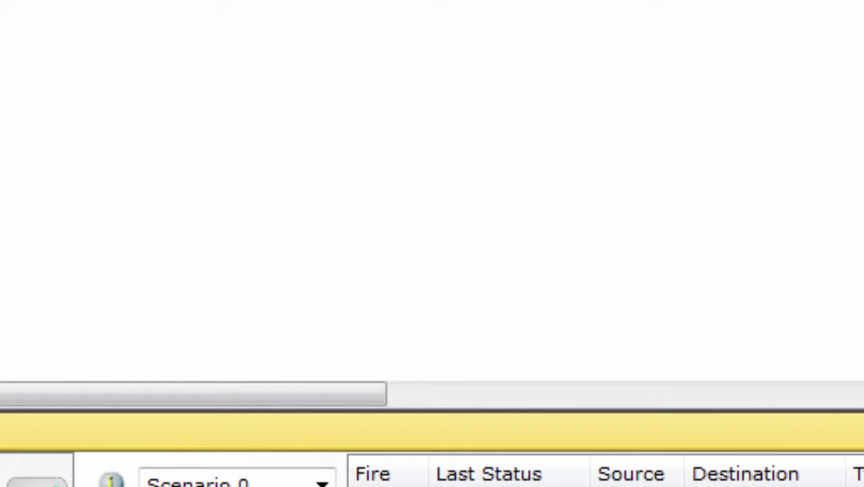
In the router CLI, enter configuration for line vty 0 4.
{"action": "mouse_move", "coordinate": [273, 444]}
{"action": "left_click", "coordinate": [135, 426]}
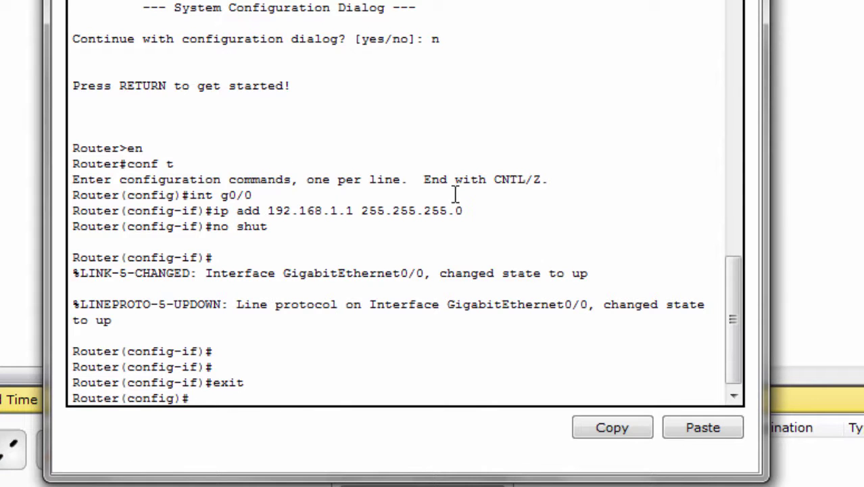
{"action": "key", "text": "Return"}
{"action": "key", "text": "Return"}
{"action": "key", "text": "Return"}
{"action": "key", "text": "Return"}
{"action": "key", "text": "Return"}
{"action": "key", "text": "Return"}
{"action": "key", "text": "Return"}
{"action": "key", "text": "Return"}
{"action": "key", "text": "Return"}
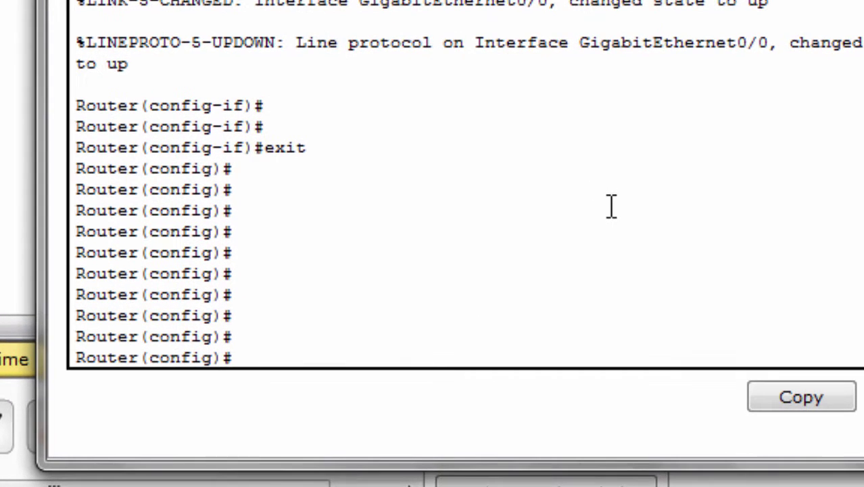
{"action": "type", "text": "line c"}
{"action": "key", "text": "BackSpace"}
{"action": "type", "text": "vty 0 4"}
{"action": "key", "text": "Return"}
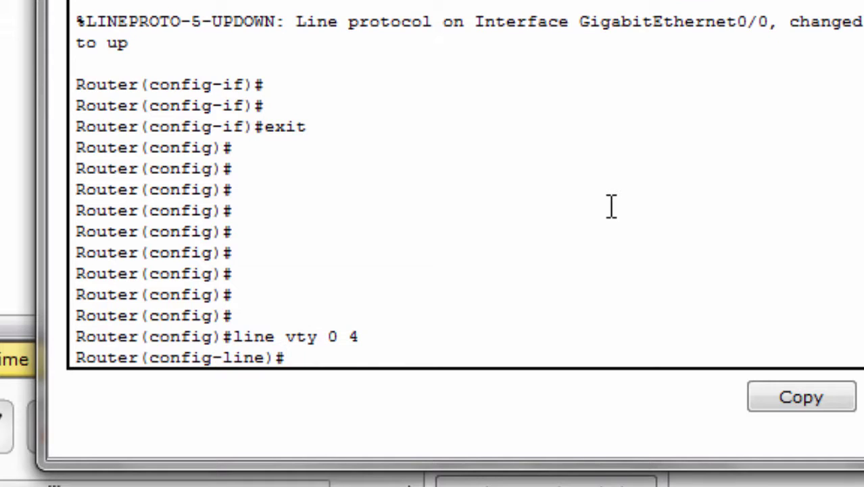
Set a password on VTY lines 0–4 and enable login on them.
{"action": "type", "text": "pas"}
{"action": "key", "text": "Tab"}
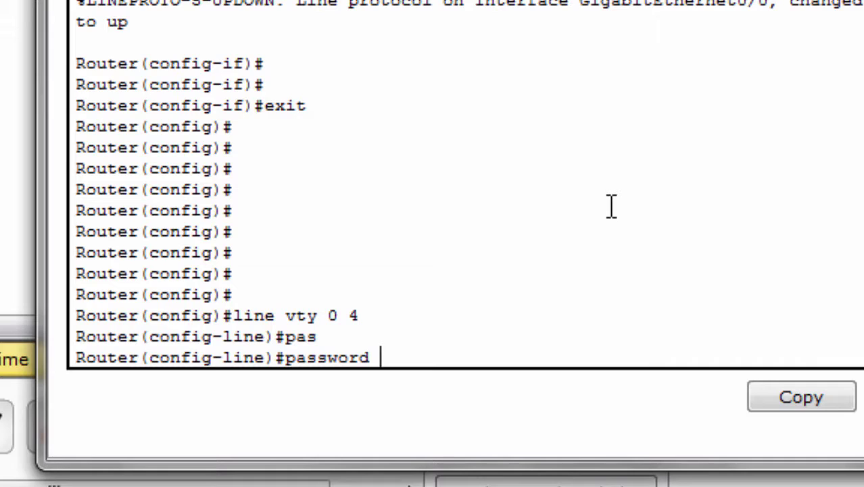
{"action": "type", "text": "cisco"}
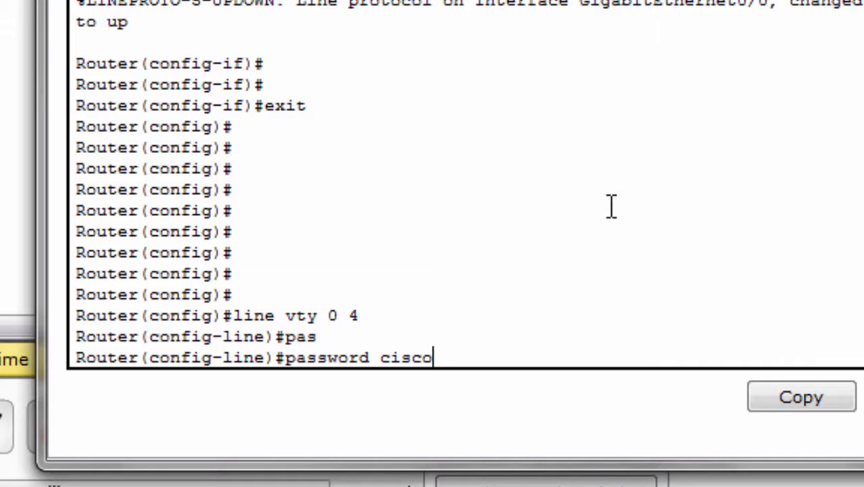
{"action": "type", "text": "123"}
{"action": "key", "text": "Return"}
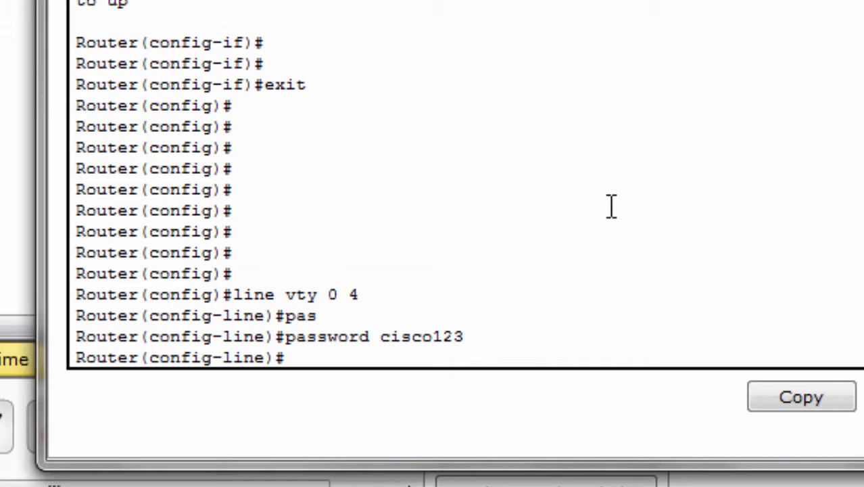
{"action": "type", "text": "login"}
{"action": "key", "text": "Return"}
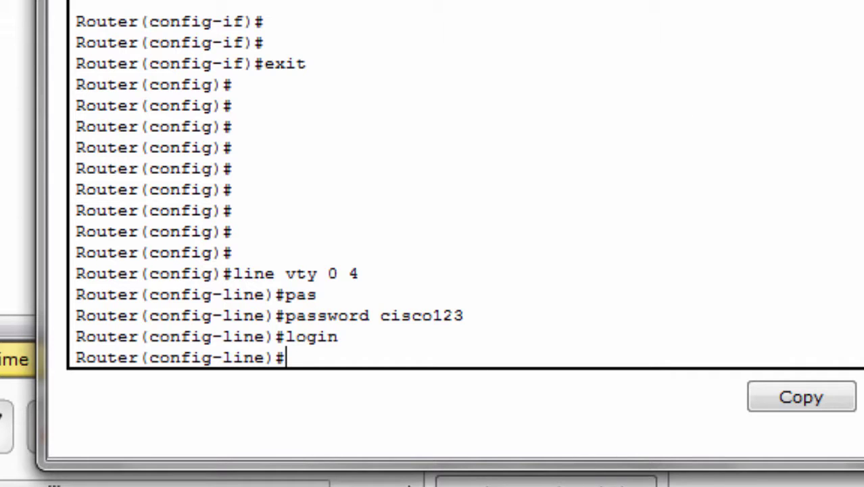
Close the router CLI, then telnet to 192.168.1.1 again and log in with the VTY password.
{"action": "key", "text": "alt+F4"}
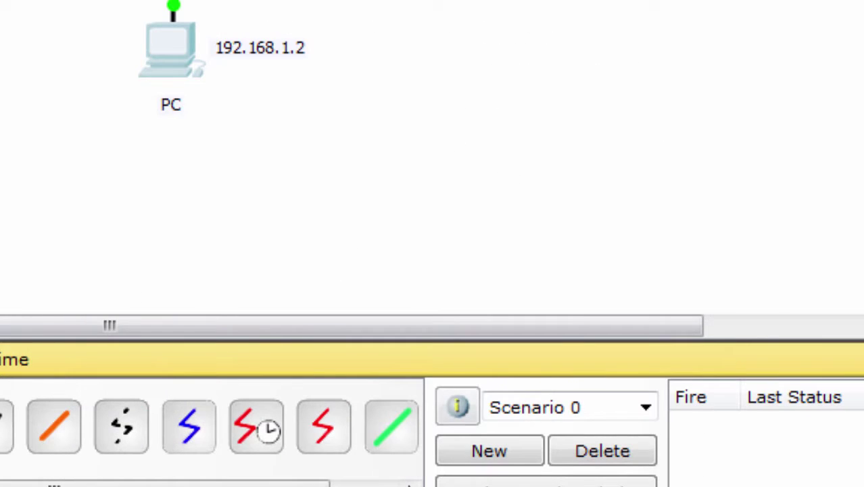
{"action": "key", "text": "alt+Tab"}
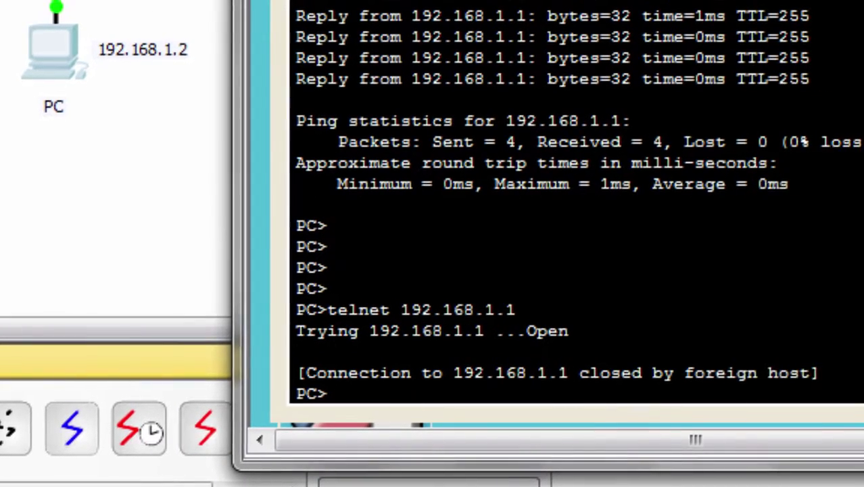
{"action": "key", "text": "Up"}
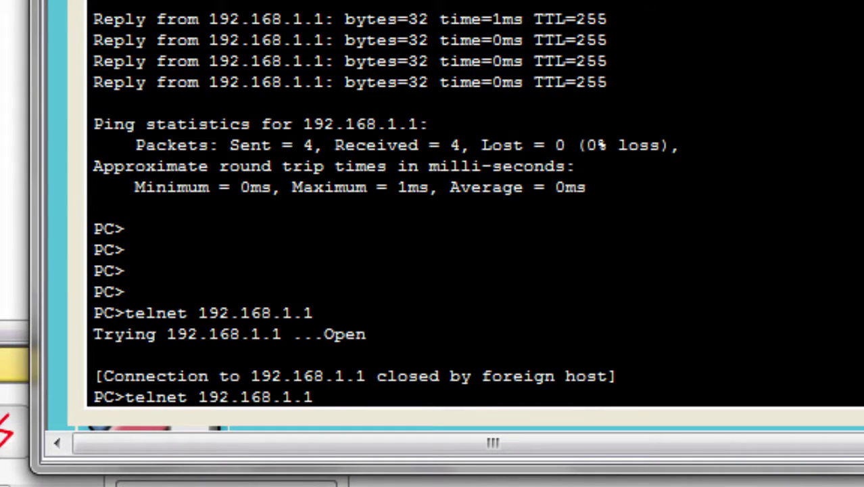
{"action": "key", "text": "Return"}
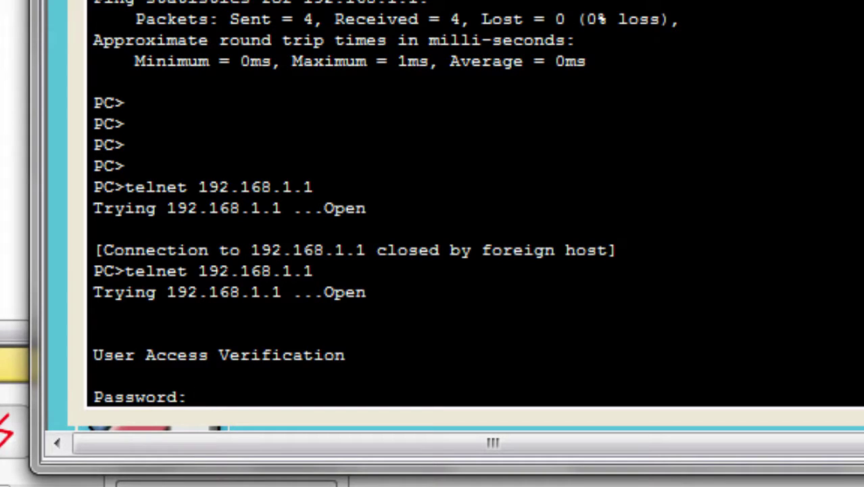
{"action": "key", "text": "Return"}
Try en and see privileged mode refused with '% No password set.'.
{"action": "type", "text": "en"}
{"action": "key", "text": "Return"}
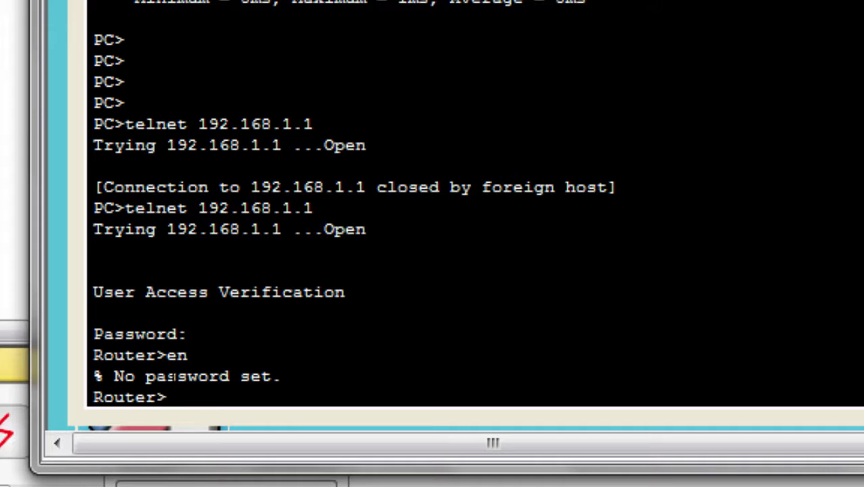
{"action": "left_click_drag", "start_coordinate": [114, 376], "coordinate": [281, 376]}
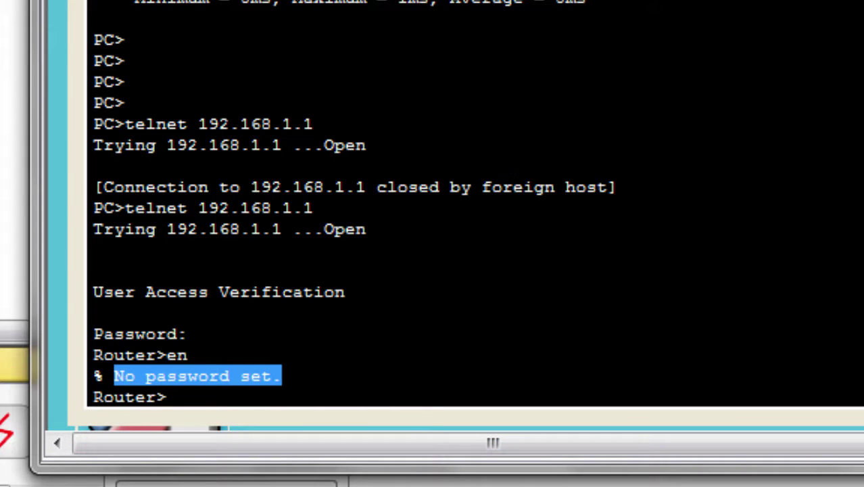
{"action": "mouse_move", "coordinate": [169, 486]}
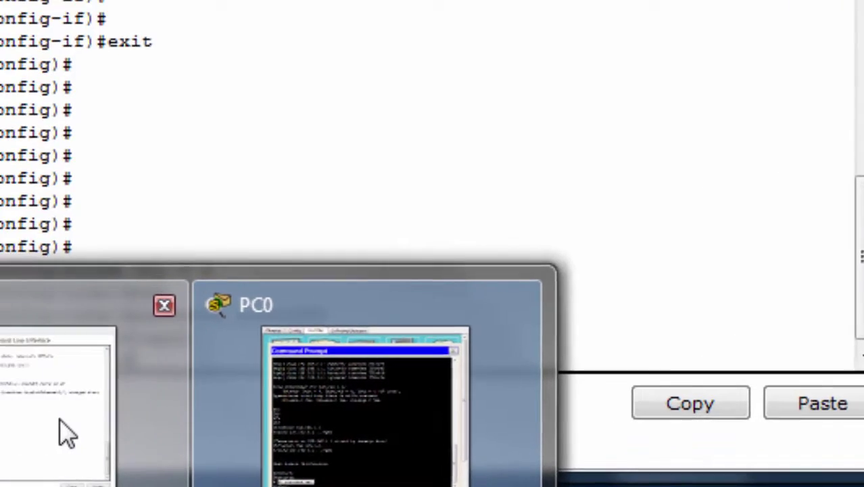
Return to the router CLI and exit line configuration.
{"action": "left_click", "coordinate": [67, 434]}
{"action": "left_click", "coordinate": [523, 339]}
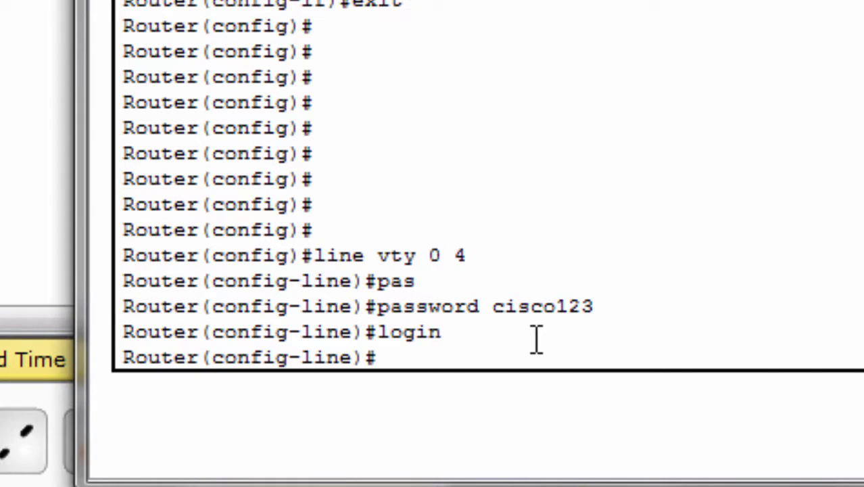
{"action": "key", "text": "Return"}
{"action": "key", "text": "Return"}
{"action": "type", "text": "en"}
{"action": "key", "text": "Return"}
{"action": "type", "text": "ena"}
{"action": "key", "text": "Return"}
{"action": "type", "text": "ena"}
{"action": "key", "text": "Return"}
{"action": "type", "text": "exit"}
{"action": "key", "text": "Return"}
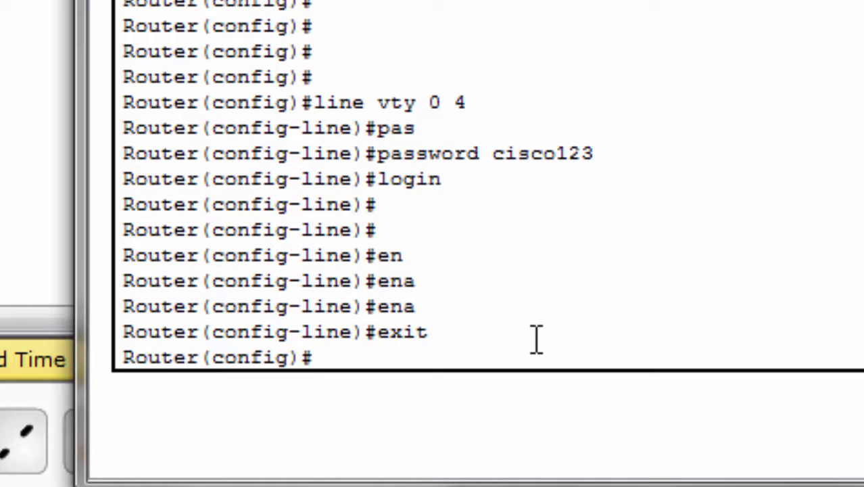
Set a new enable secret on the router with enable secret.
{"action": "type", "text": "en"}
{"action": "key", "text": "Tab"}
{"action": "type", "text": "a"}
{"action": "key", "text": "Tab"}
{"action": "type", "text": "sec"}
{"action": "key", "text": "Tab"}
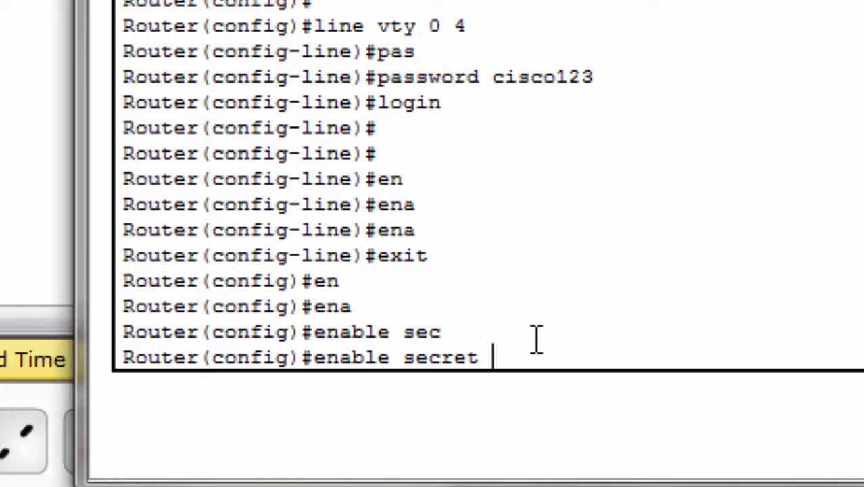
{"action": "type", "text": "tech"}
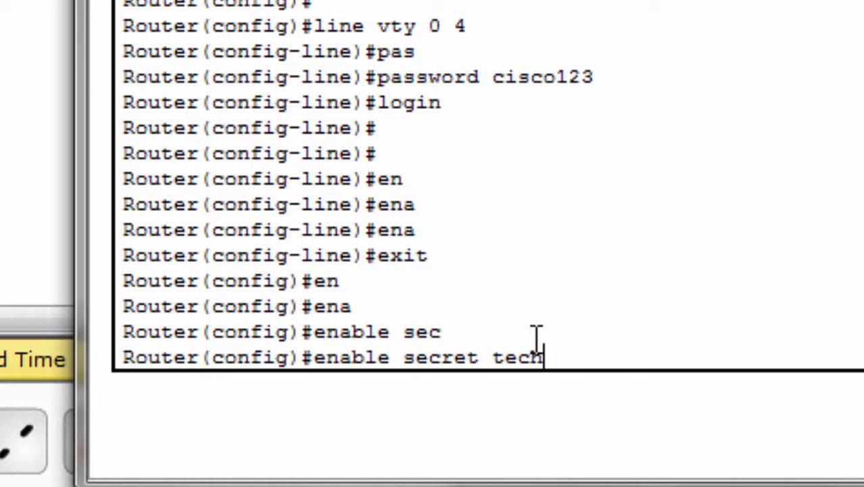
{"action": "type", "text": "123"}
{"action": "key", "text": "Return"}
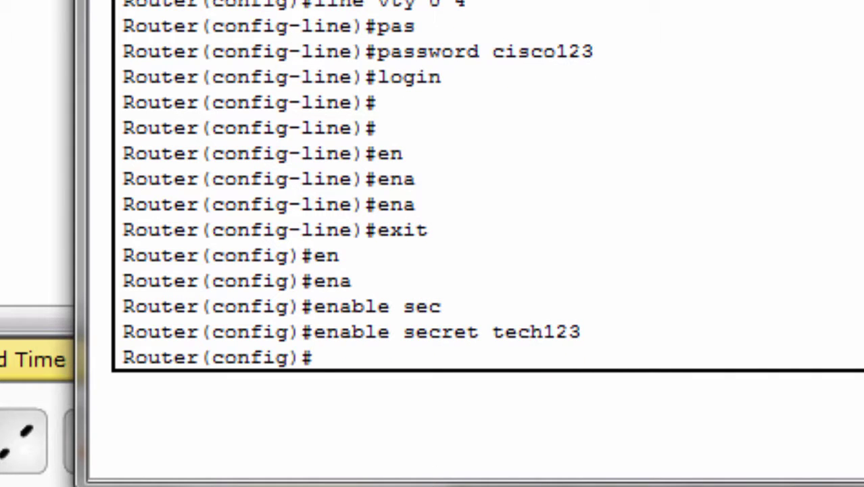
In the PC's telnet session, run en and enter the enable secret to reach Router#.
{"action": "mouse_move", "coordinate": [446, 486]}
{"action": "left_click", "coordinate": [687, 444]}
{"action": "left_click", "coordinate": [337, 308]}
{"action": "key", "text": "Return"}
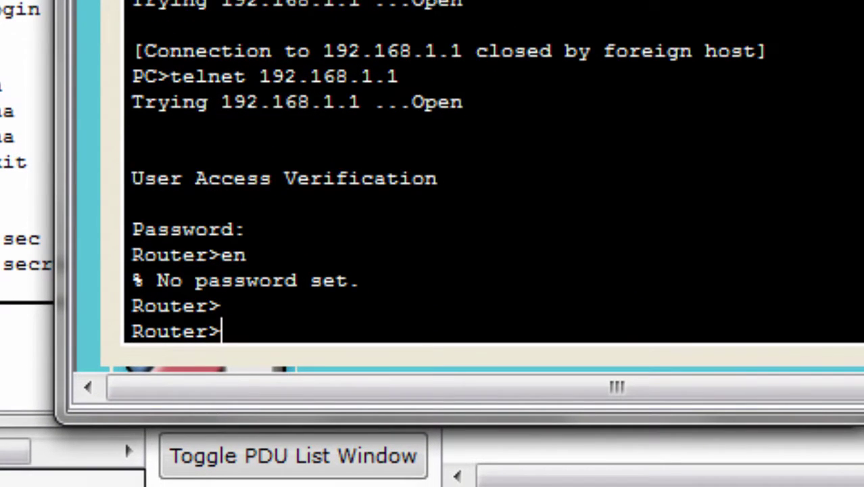
{"action": "key", "text": "Return"}
{"action": "key", "text": "Return"}
{"action": "key", "text": "Return"}
{"action": "key", "text": "Return"}
{"action": "key", "text": "Return"}
{"action": "key", "text": "Return"}
{"action": "type", "text": "en"}
{"action": "key", "text": "Return"}
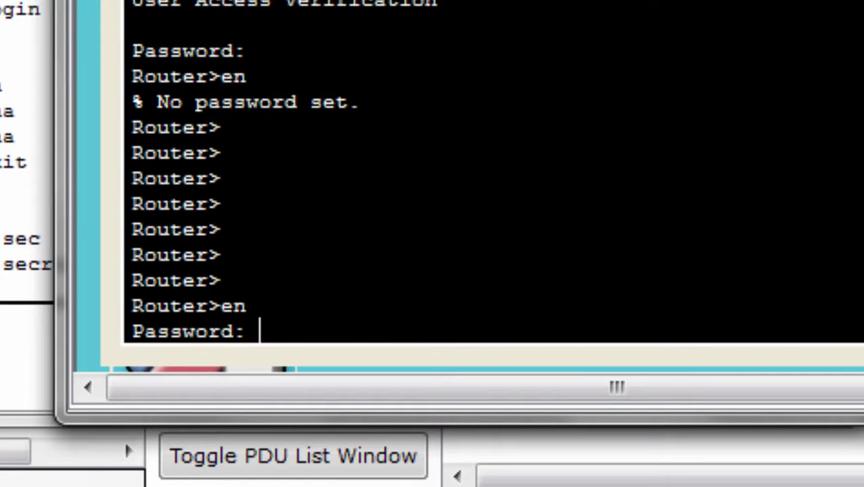
{"action": "key", "text": "Return"}
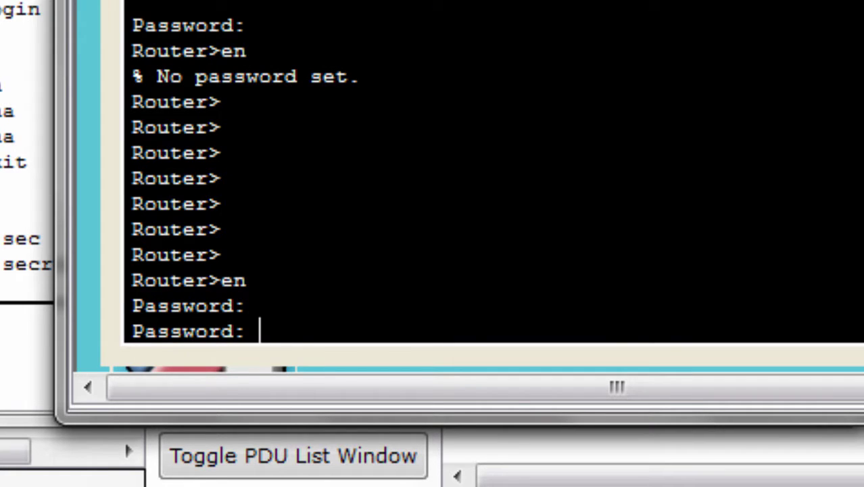
{"action": "key", "text": "Return"}
{"action": "key", "text": "Return"}
{"action": "key", "text": "Return"}
{"action": "key", "text": "Return"}
{"action": "key", "text": "Return"}
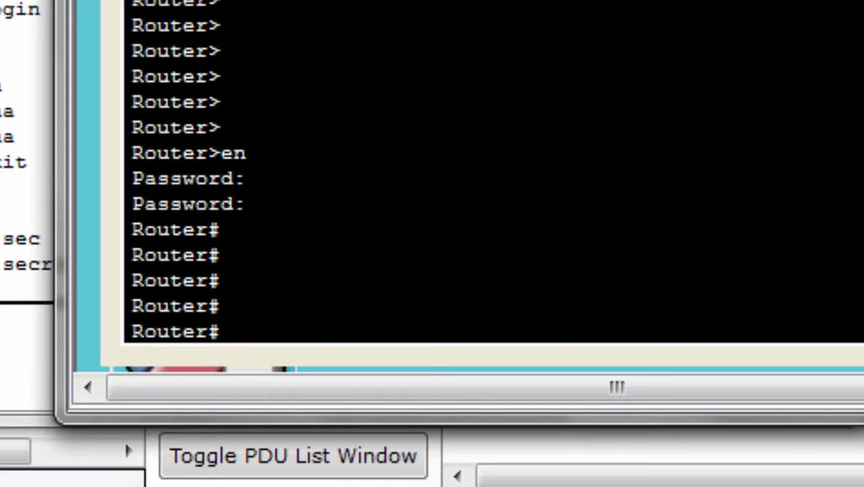
Run show ip interface brief, listing GigabitEthernet0/0 at 192.168.1.1 up/up.
{"action": "type", "text": "show "}
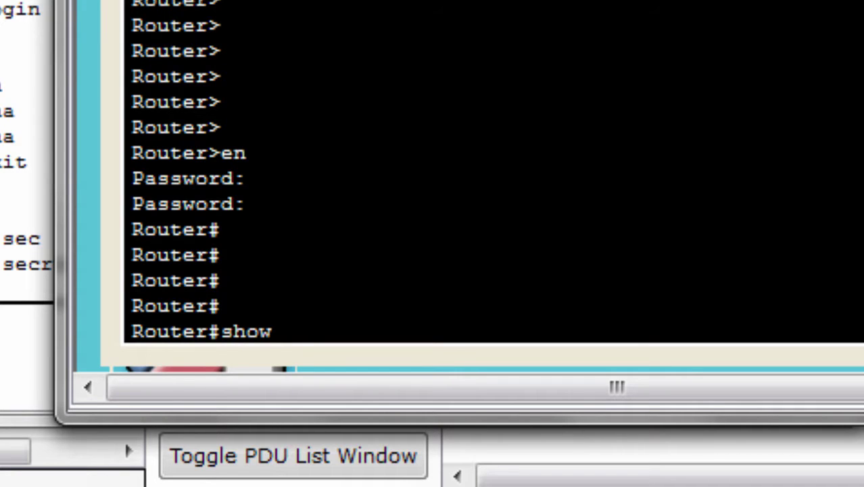
{"action": "type", "text": "ip int br"}
{"action": "key", "text": "Tab"}
{"action": "key", "text": "Return"}
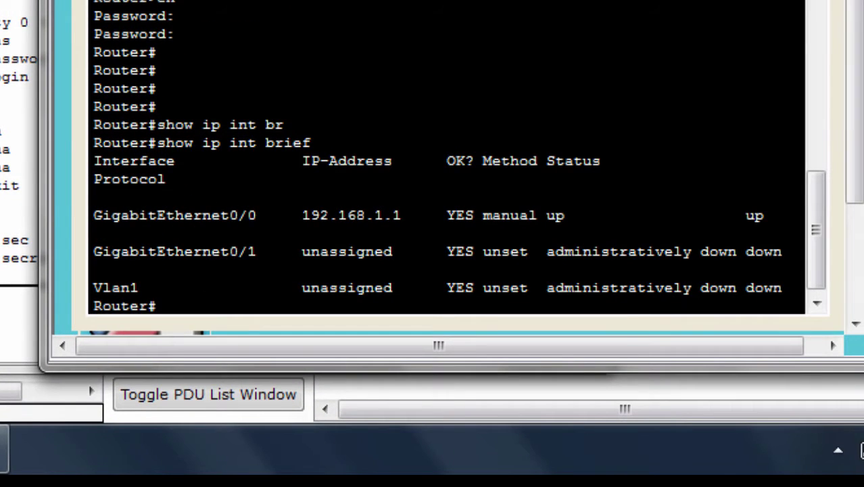
Highlight the GigabitEthernet0/0 output, then minimize the router window to show the topology.
{"action": "left_click_drag", "start_coordinate": [95, 215], "coordinate": [338, 252]}
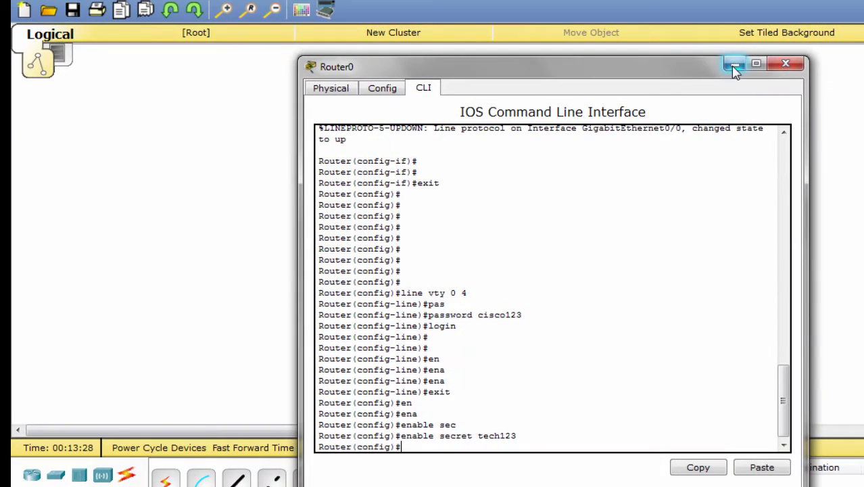
{"action": "left_click", "coordinate": [735, 65]}
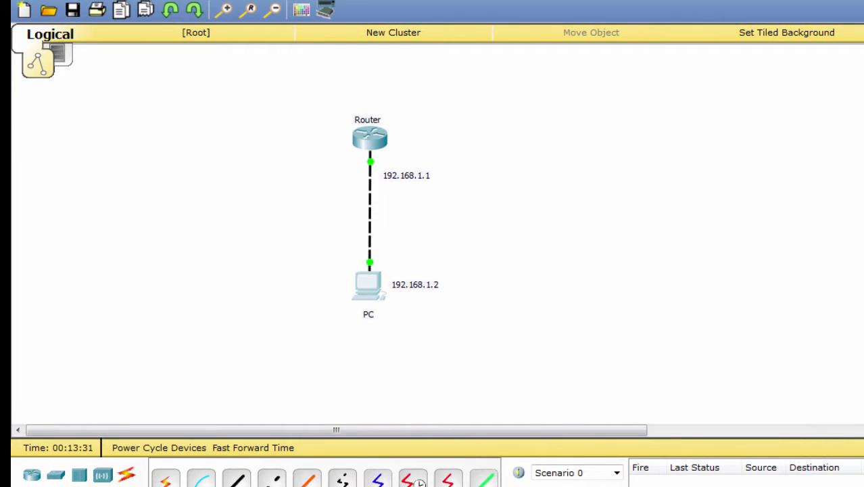